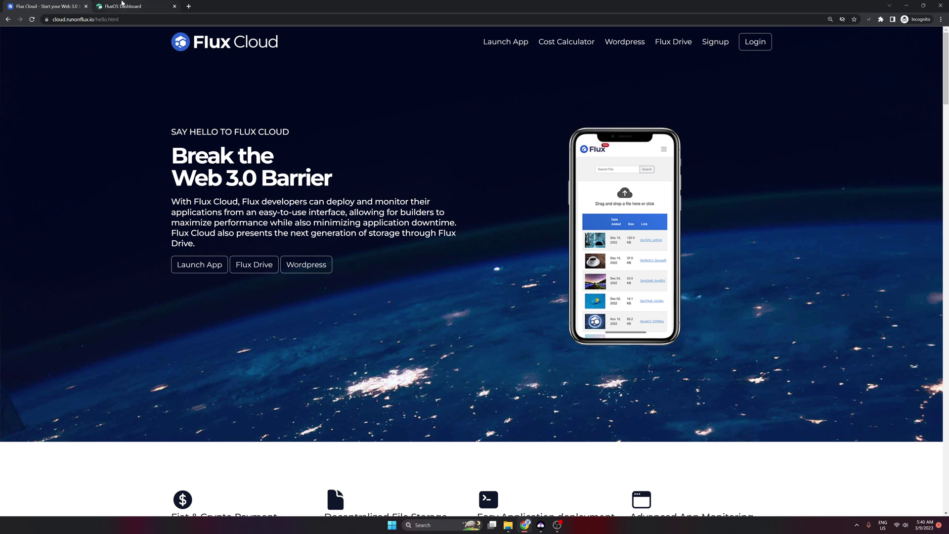
Step: Look at the FluxOS dashboard's home page, then briefly show the Zelcore wallet's Payments portfolio and minimize it
left_click(119, 6)
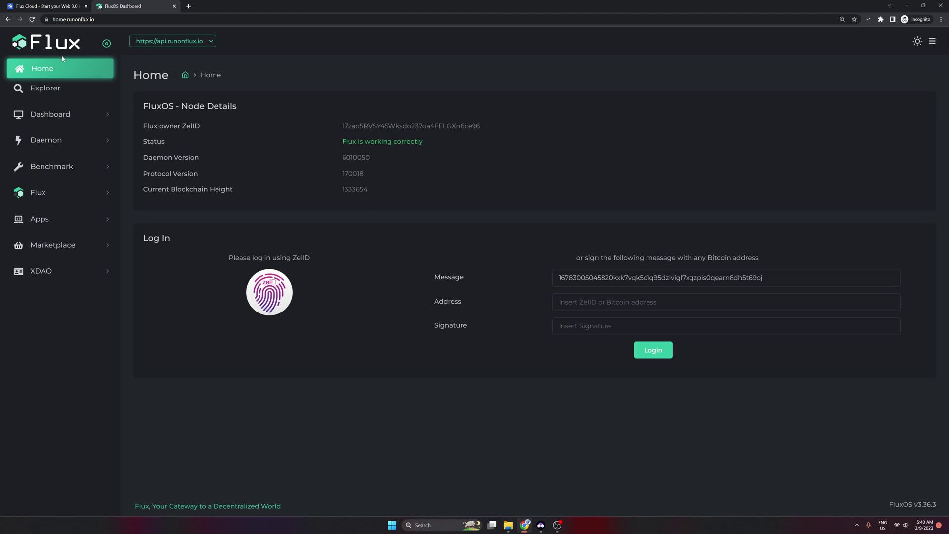
left_click(541, 525)
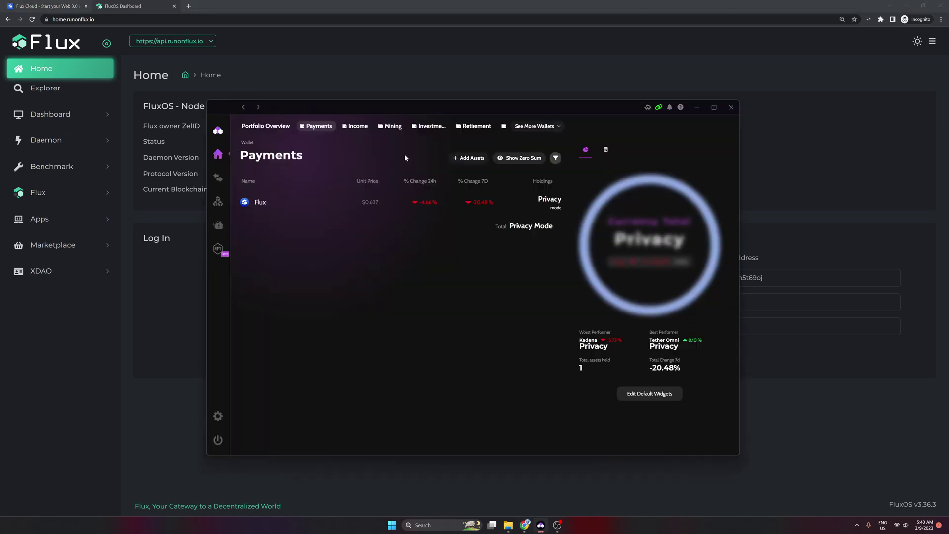
left_click(699, 111)
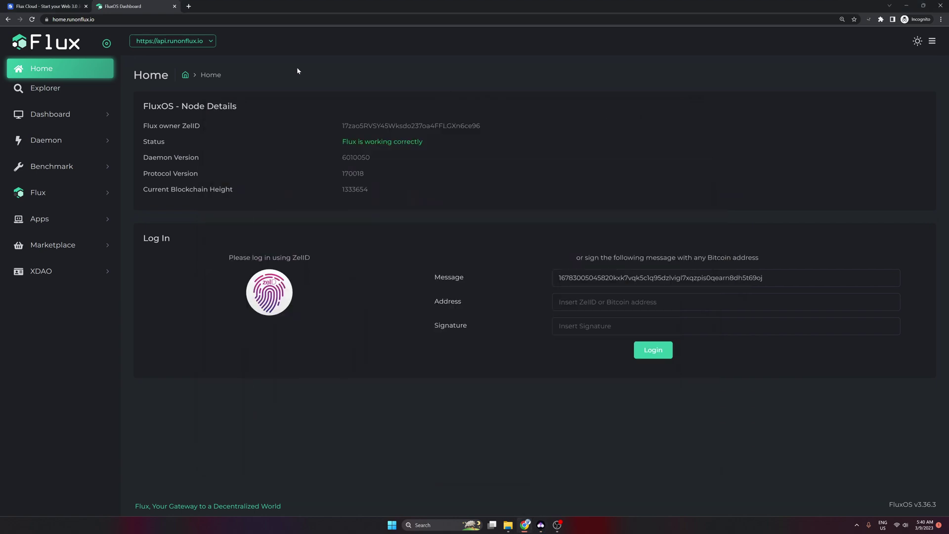
Step: Log in to Flux Cloud with ZelID, entering the wallet PIN in Zelcore to sign and send the login request
left_click(53, 8)
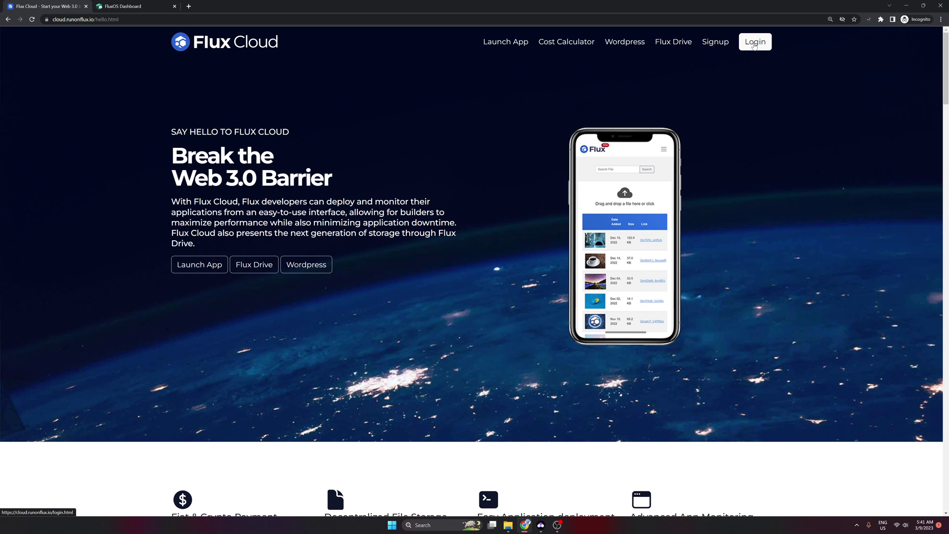
left_click(754, 43)
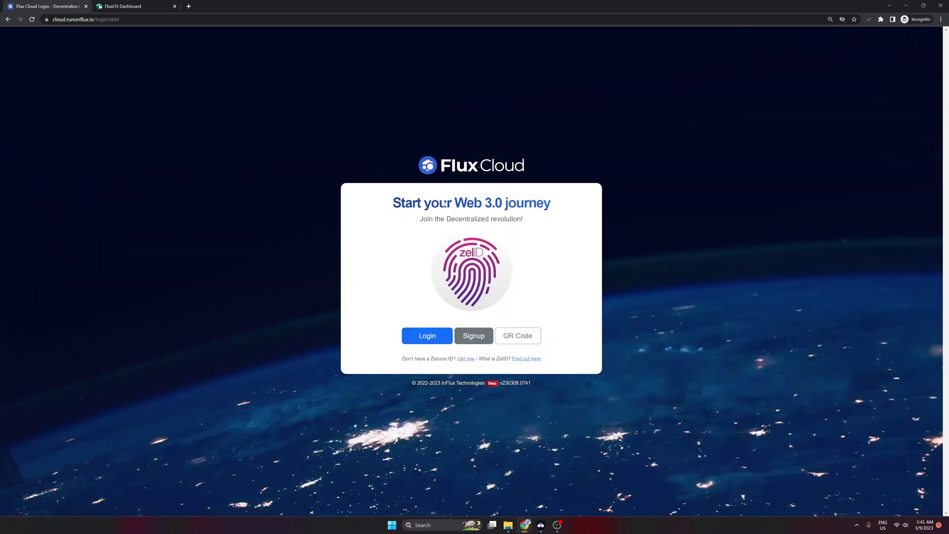
left_click(430, 334)
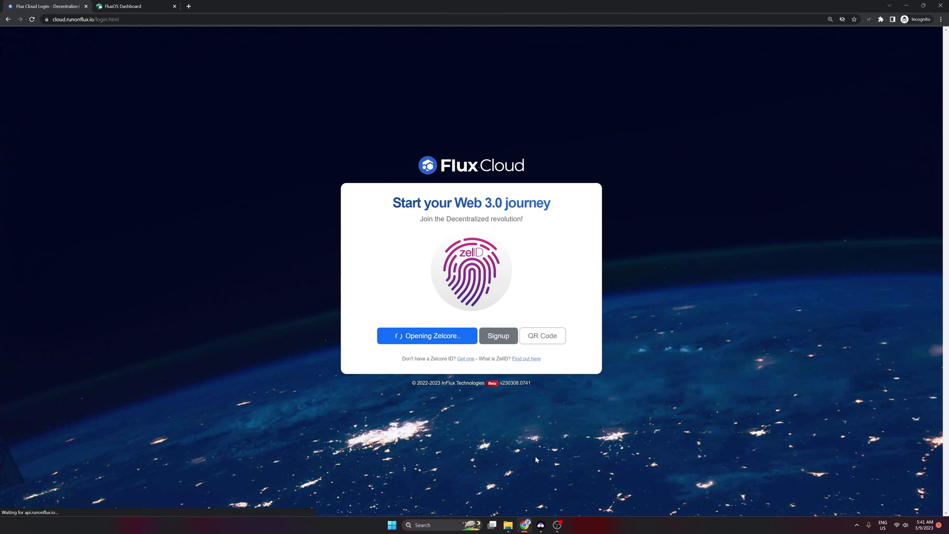
left_click(494, 84)
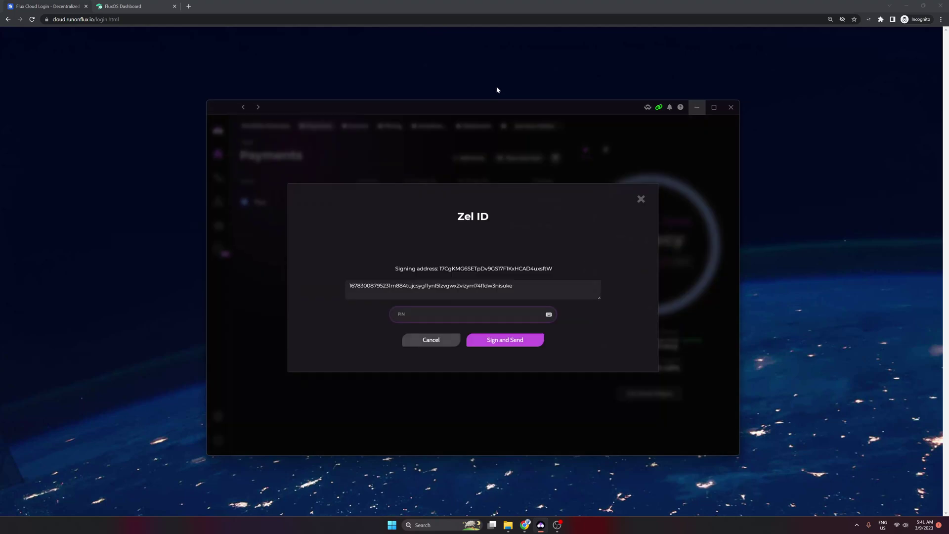
left_click(425, 315)
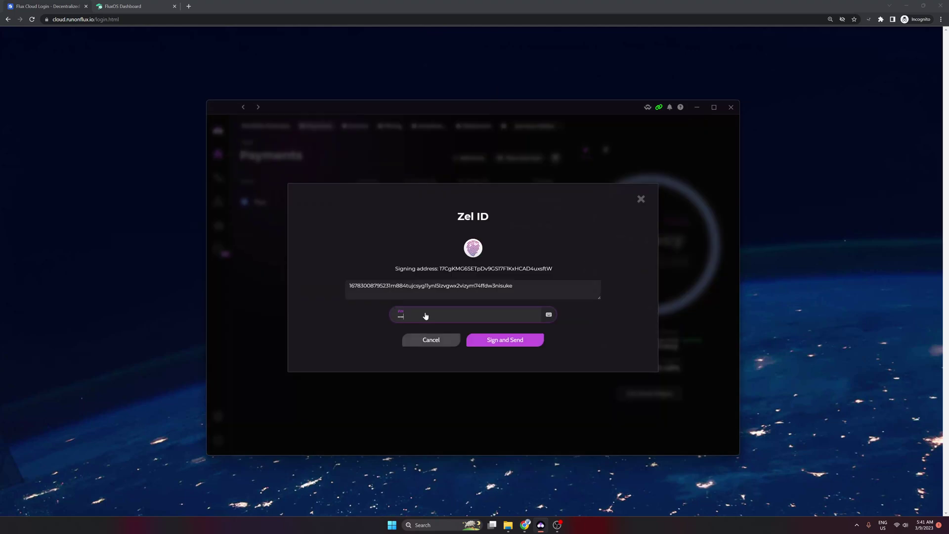
left_click(470, 345)
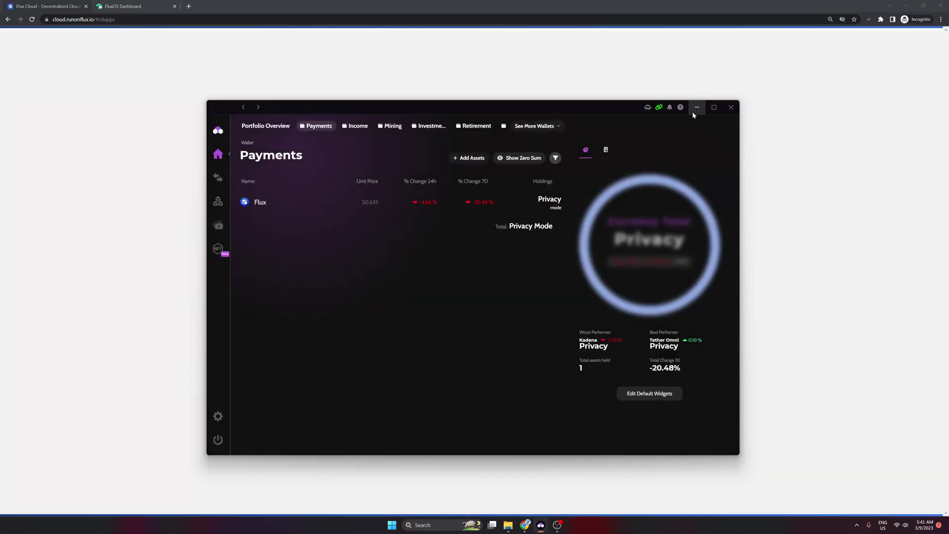
left_click(696, 107)
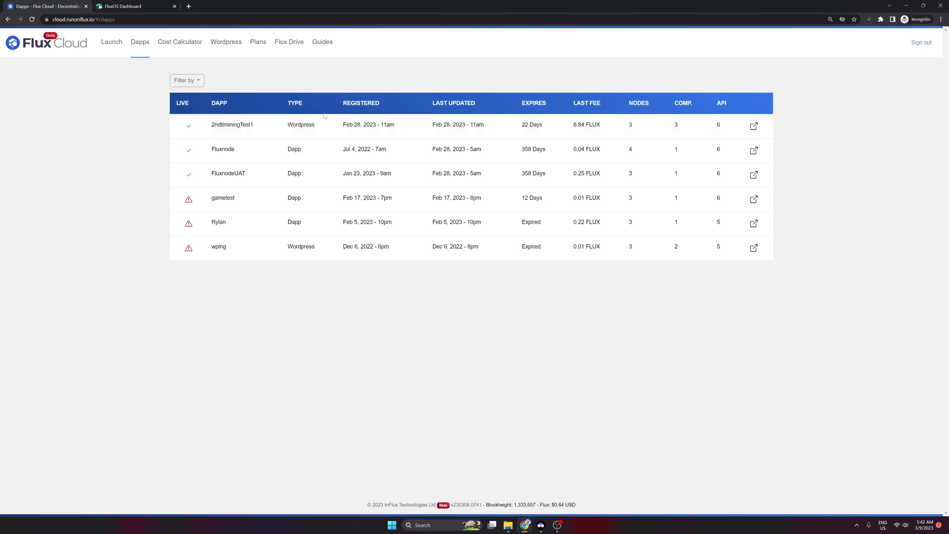
Step: Review the FluxnodeUAT dapp's tech stack and billing history, plus the Fluxnode dapp's tech stack, and return to the dapp list
left_click(222, 177)
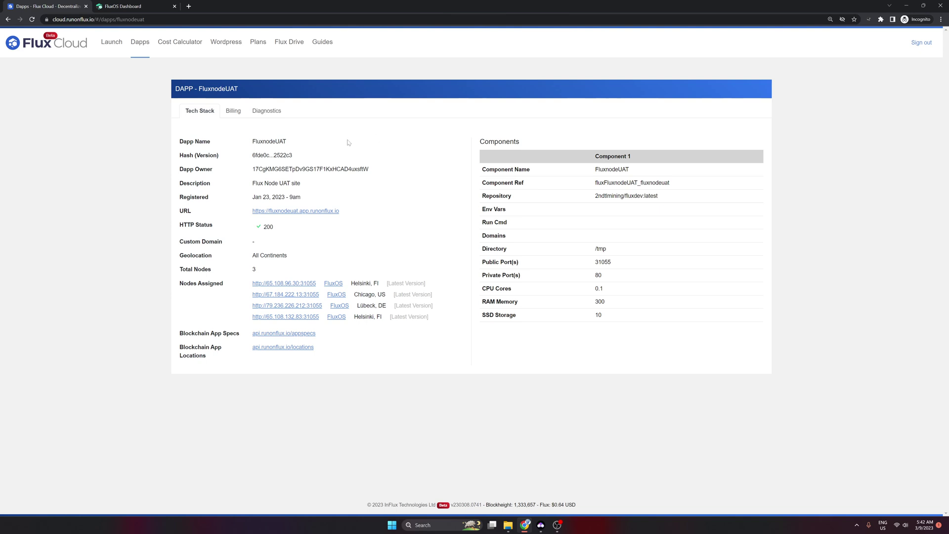
left_click(239, 113)
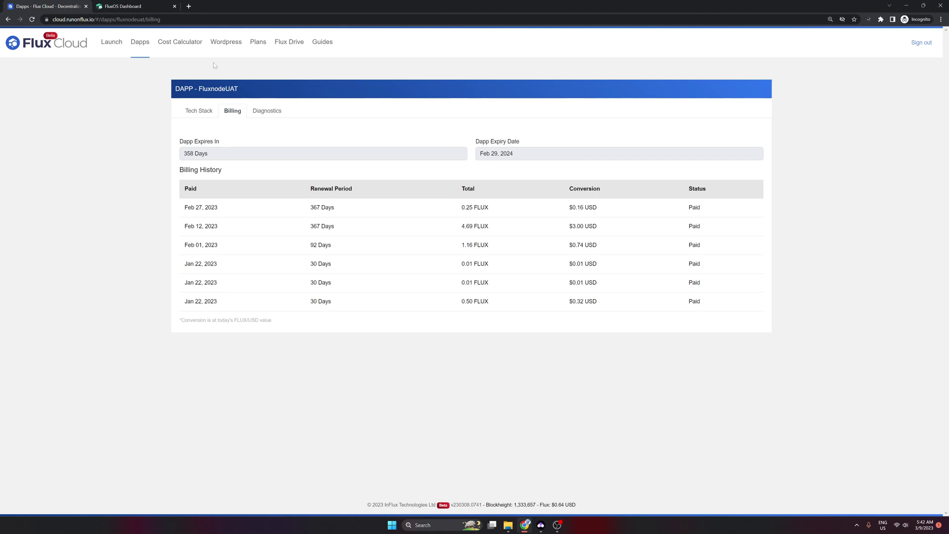
left_click(137, 47)
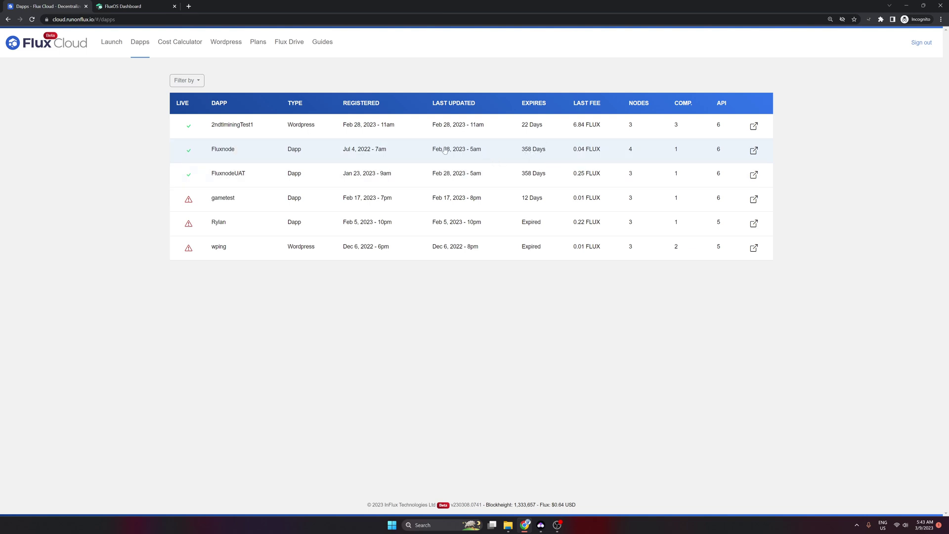
left_click(227, 151)
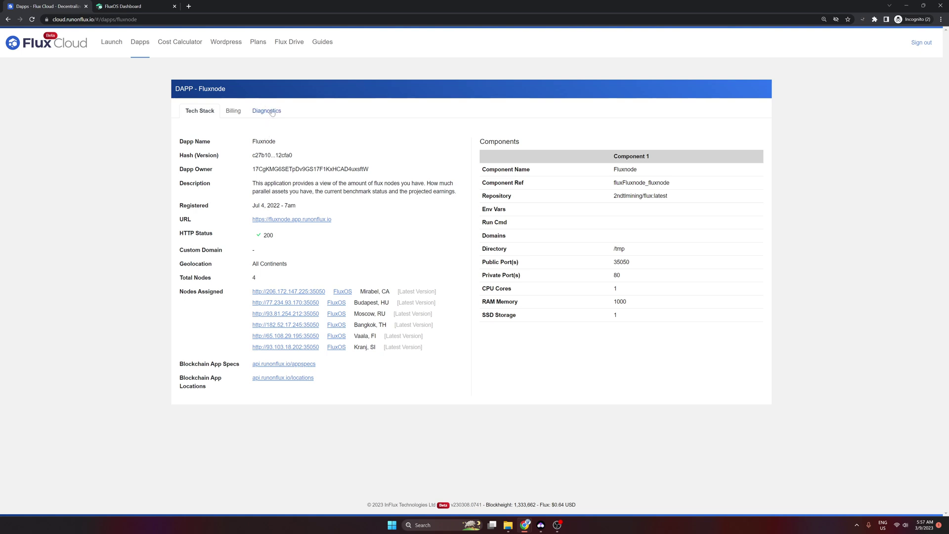
left_click(140, 43)
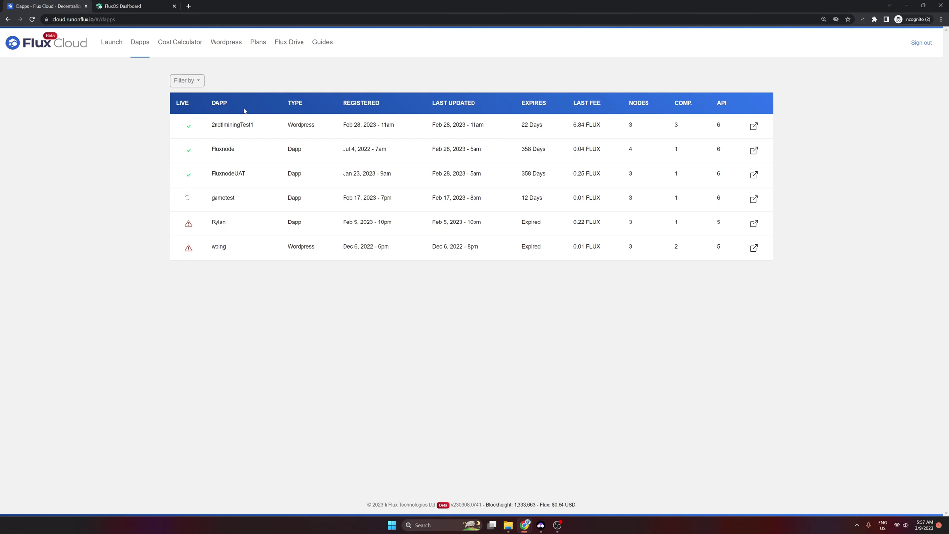
Step: Open the diagnostics of the 2ndtlminingTest1 WordPress dapp and launch FluxOS for its Sydney, AU node
left_click(291, 130)
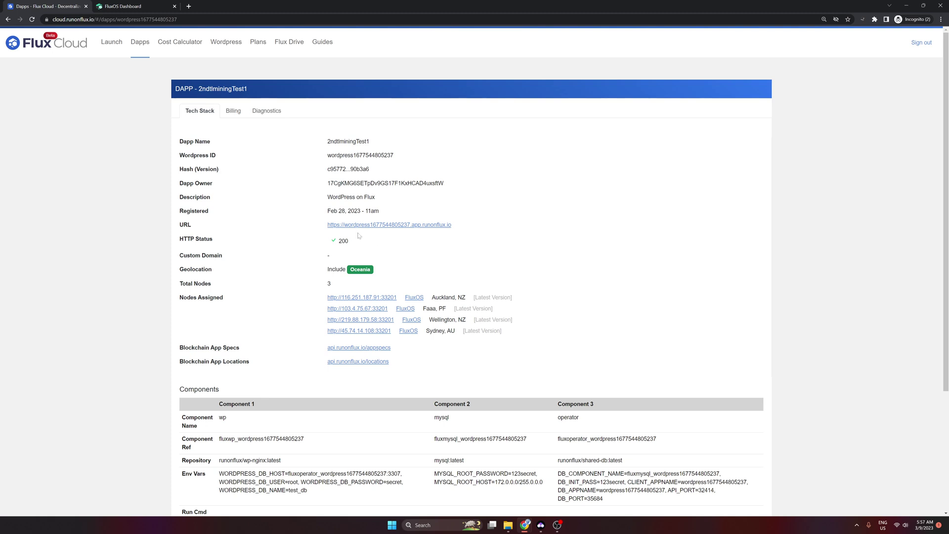
left_click(270, 115)
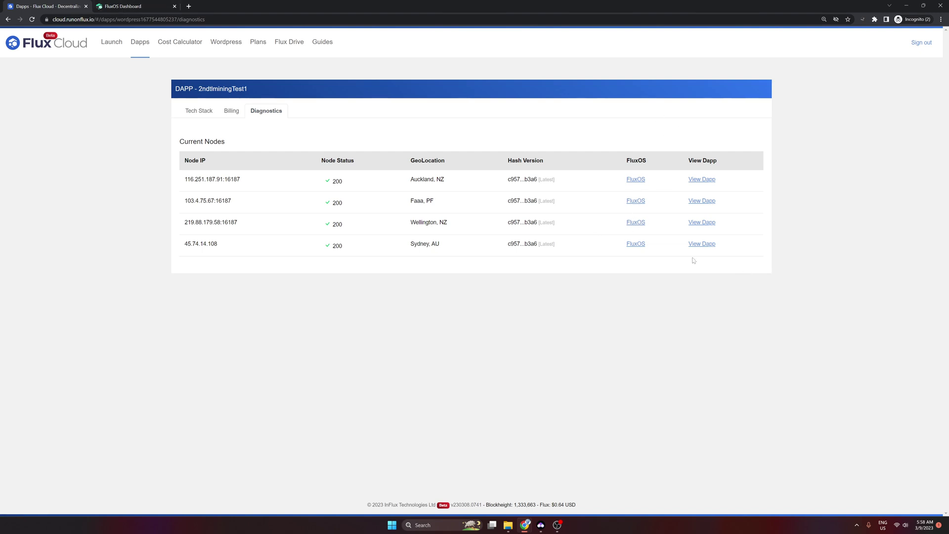
left_click(636, 244)
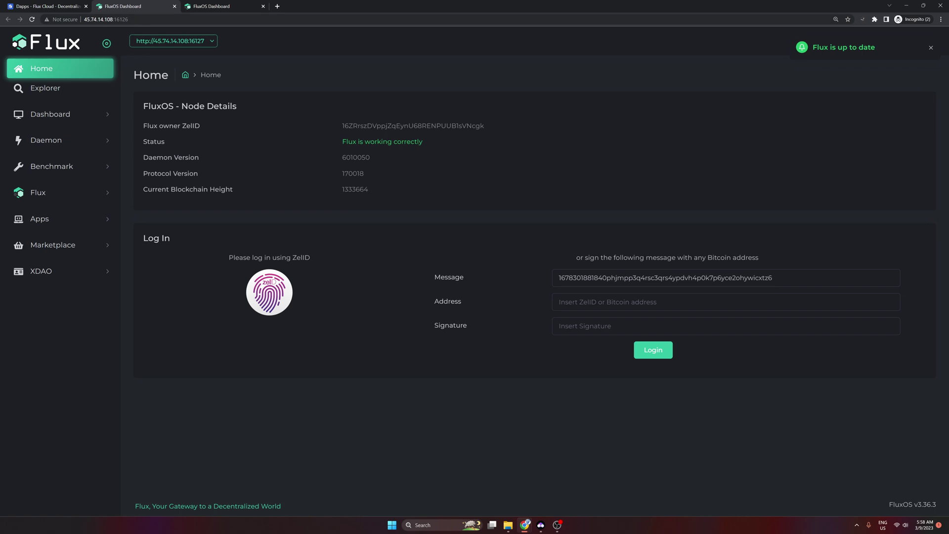
Step: Log in to the Sydney node's FluxOS with ZelID, entering the wallet PIN in Zelcore to sign and send the request
left_click(274, 296)
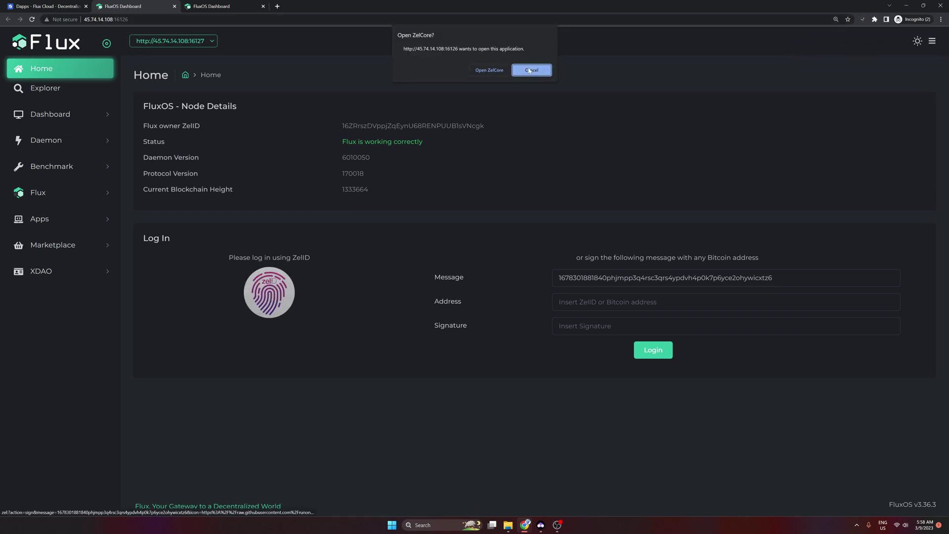
left_click(495, 71)
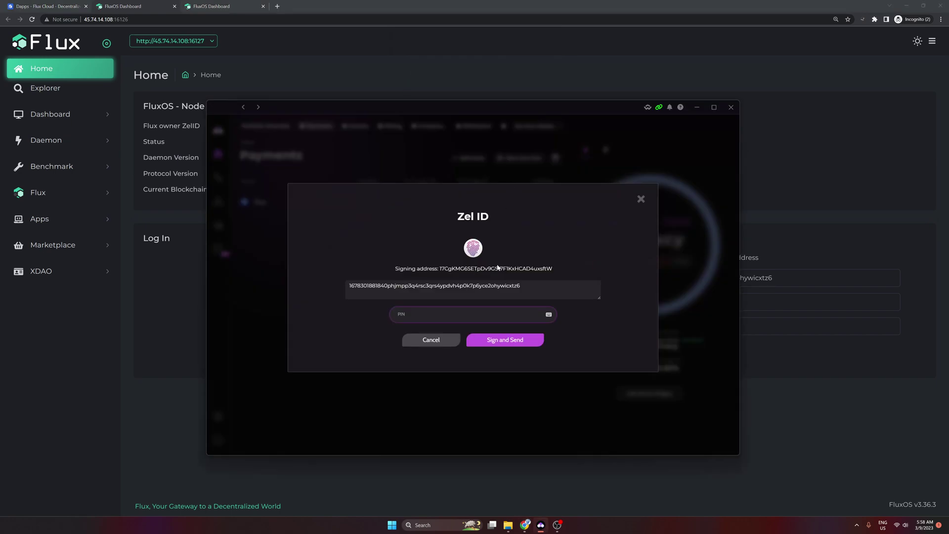
left_click(503, 339)
left_click(493, 349)
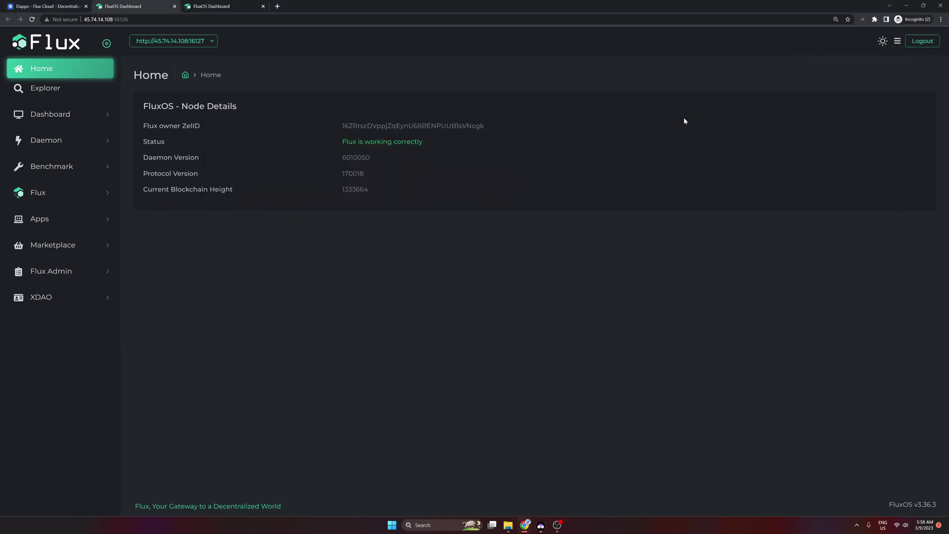
left_click(693, 104)
left_click(87, 219)
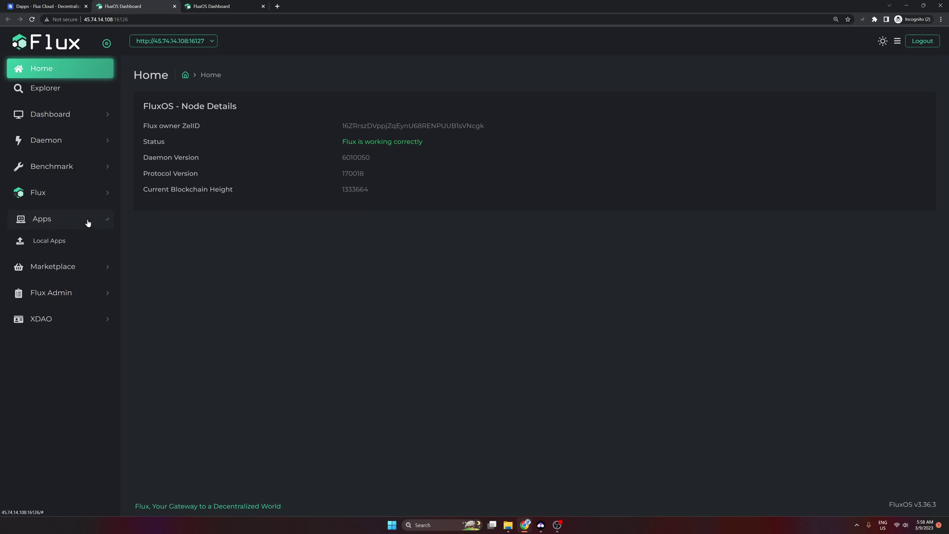
left_click(54, 245)
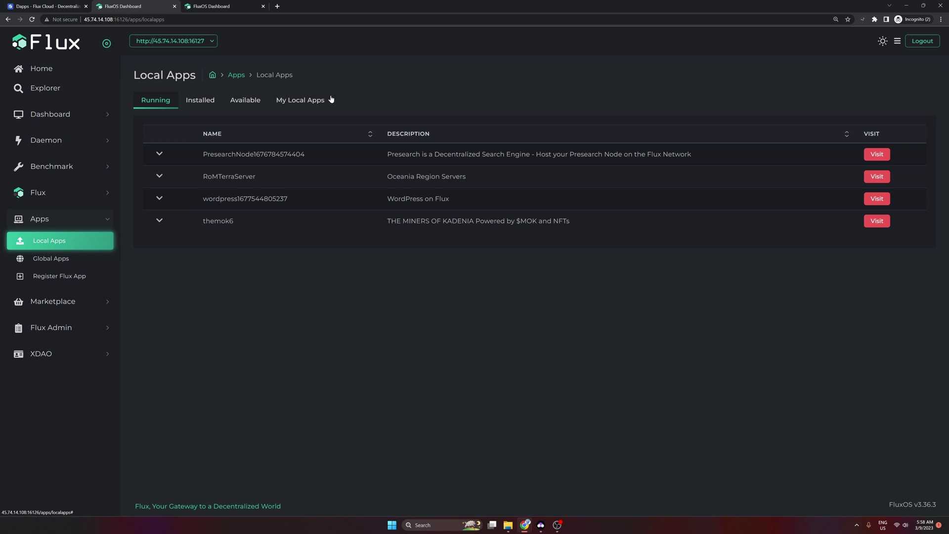
left_click(304, 103)
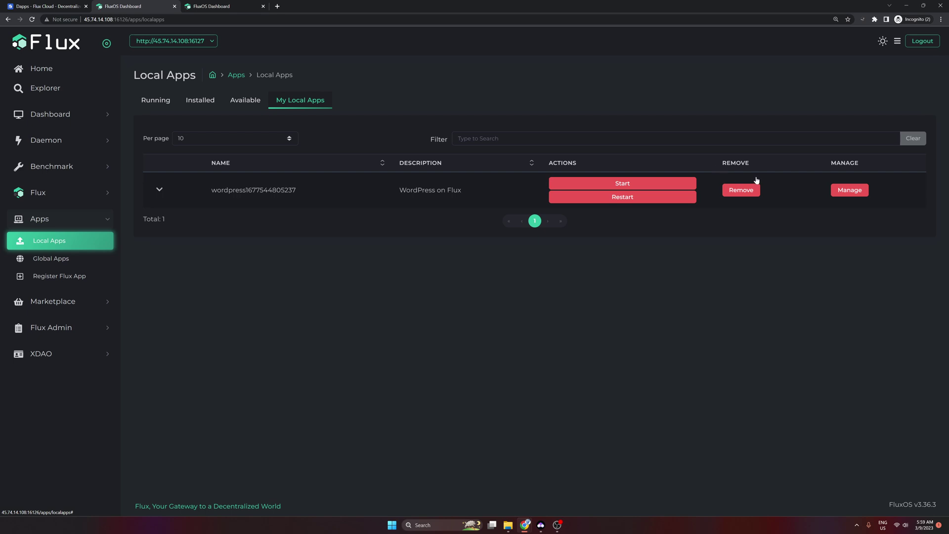
left_click(848, 193)
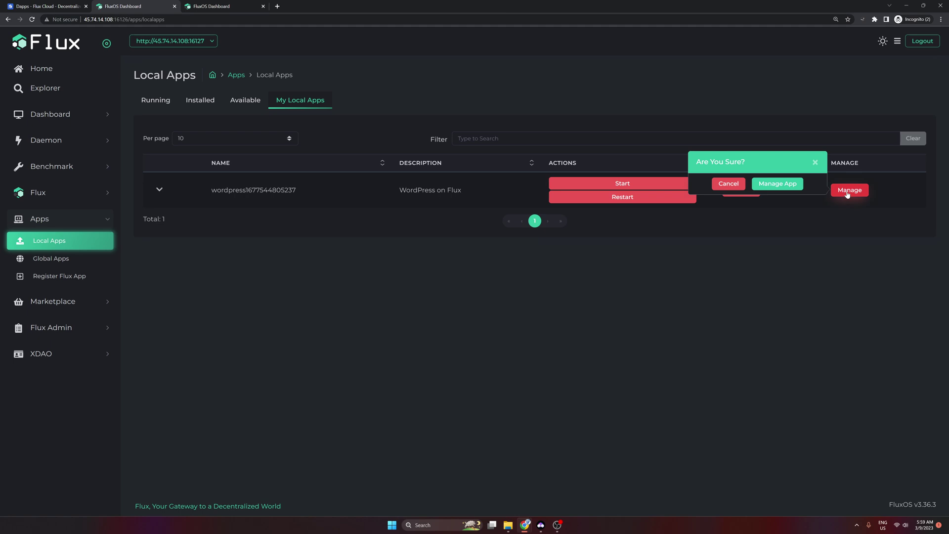
left_click(783, 186)
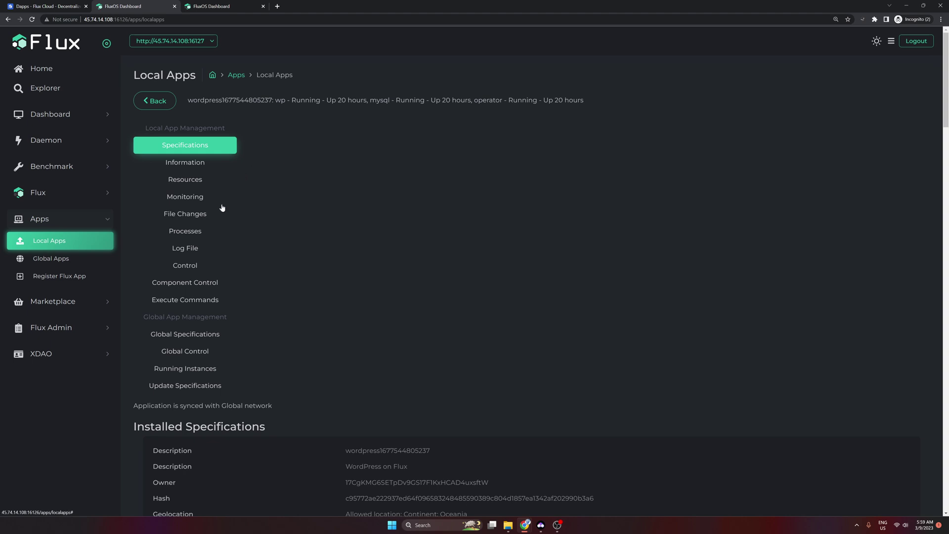
left_click(191, 249)
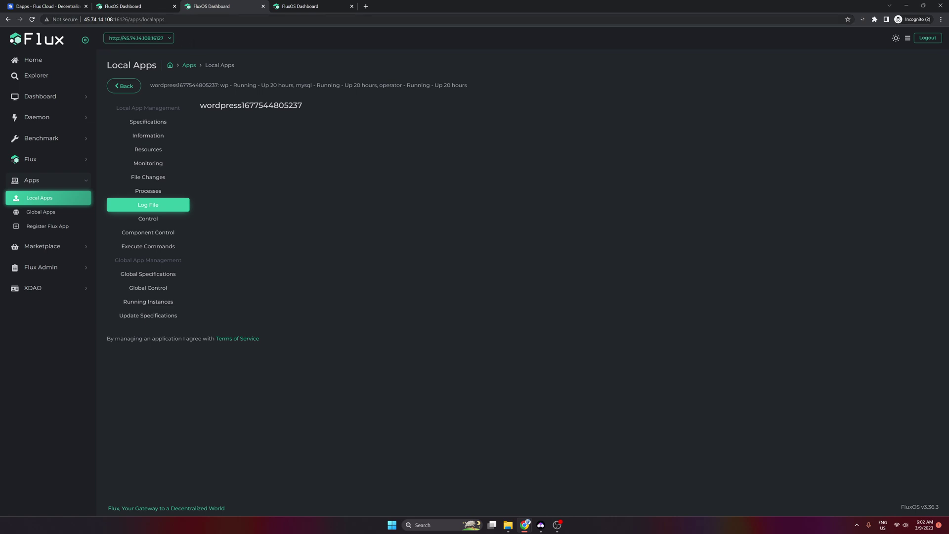
Step: Switch to the FluxOS session on node 103.4.75.67 and examine the WordPress app's wp, mysql and operator component logs
left_click(150, 7)
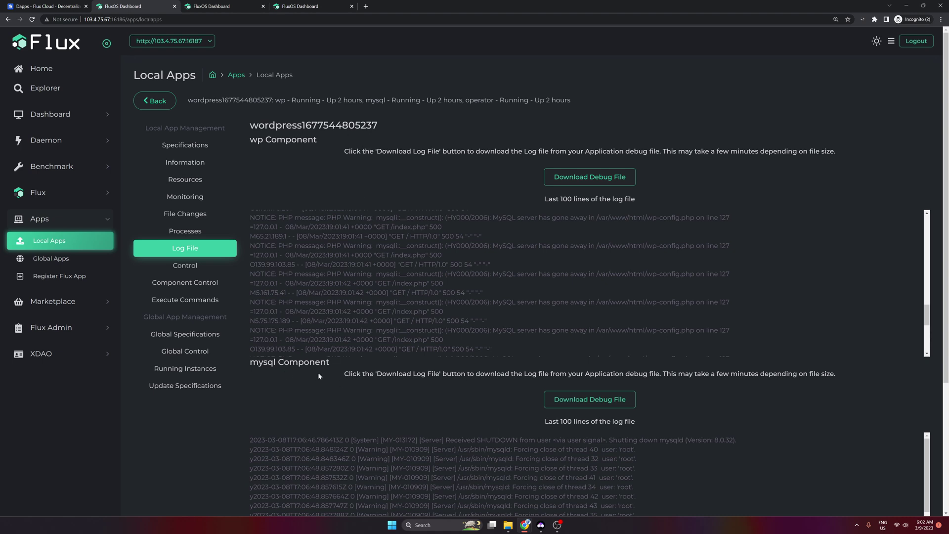
scroll(437, 432, "down", 3)
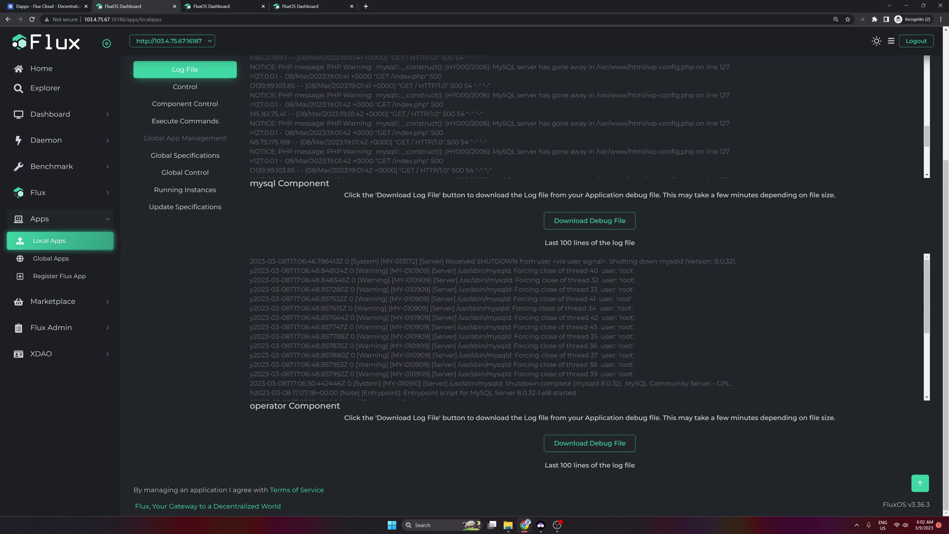
scroll(588, 327, "down", 3)
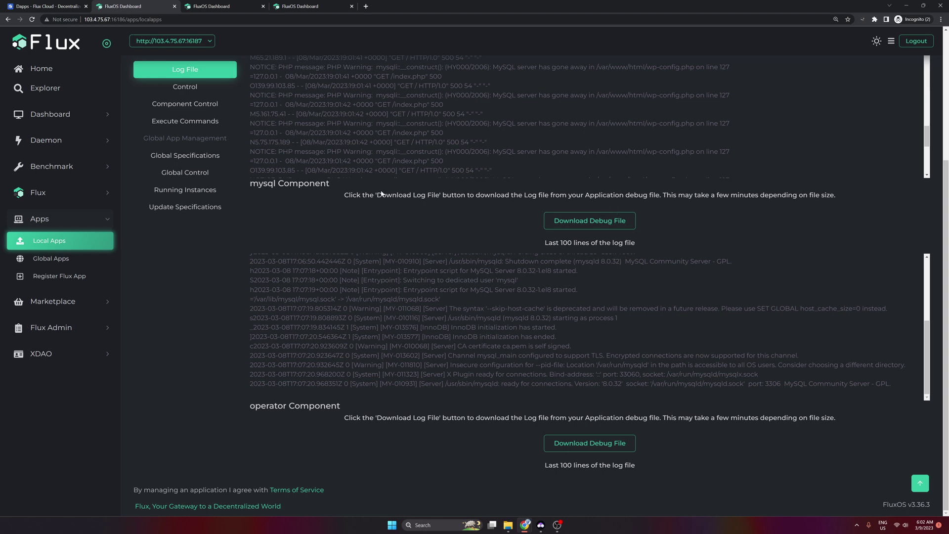
scroll(381, 194, "up", 4)
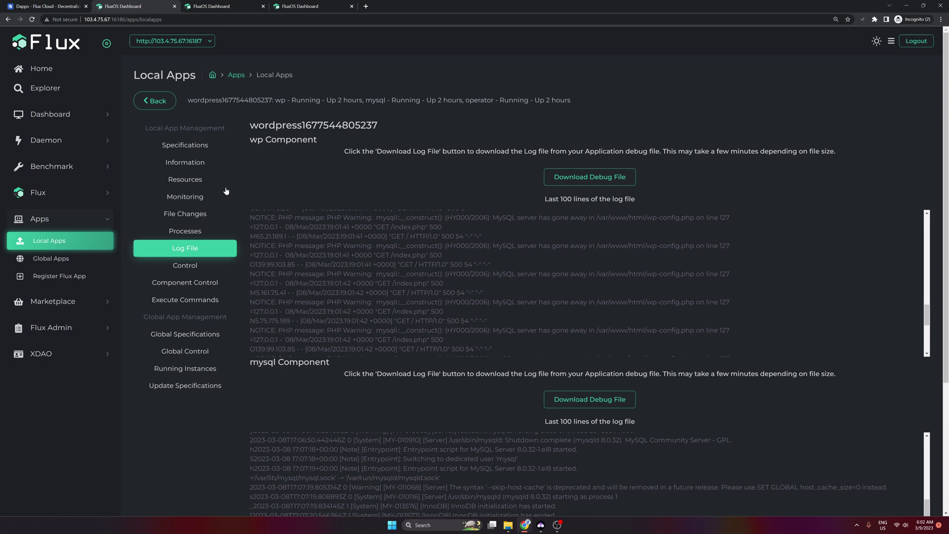
Step: Open the WordPress app's monitoring and examine the one-hour CPU, RAM and disk history of its wp and mysql components
left_click(186, 198)
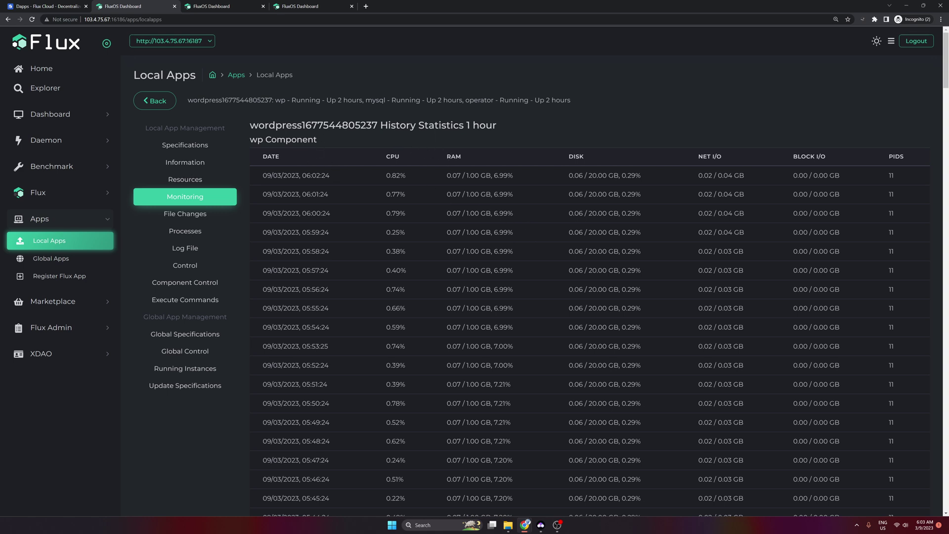
left_click_drag(386, 175, 406, 176)
left_click_drag(257, 139, 296, 139)
scroll(533, 316, "down", 20)
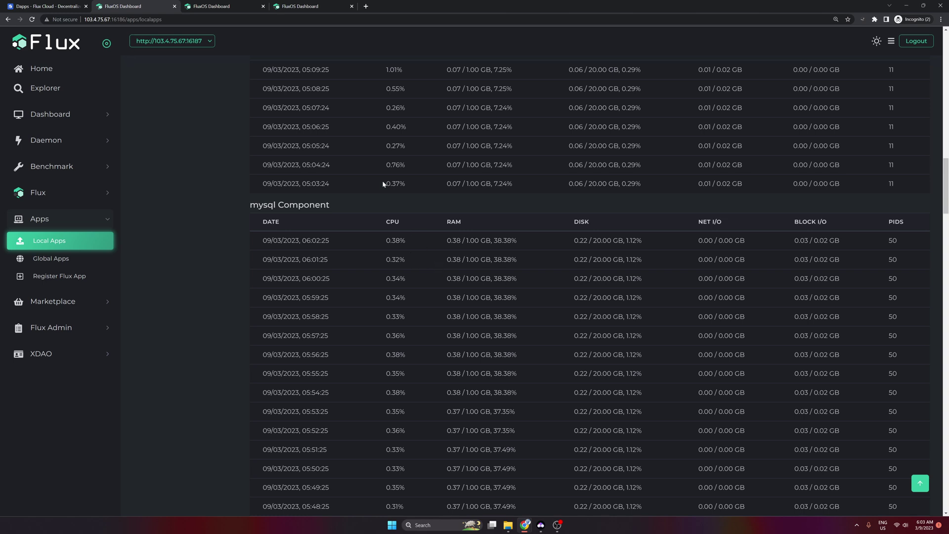
scroll(307, 230, "up", 2)
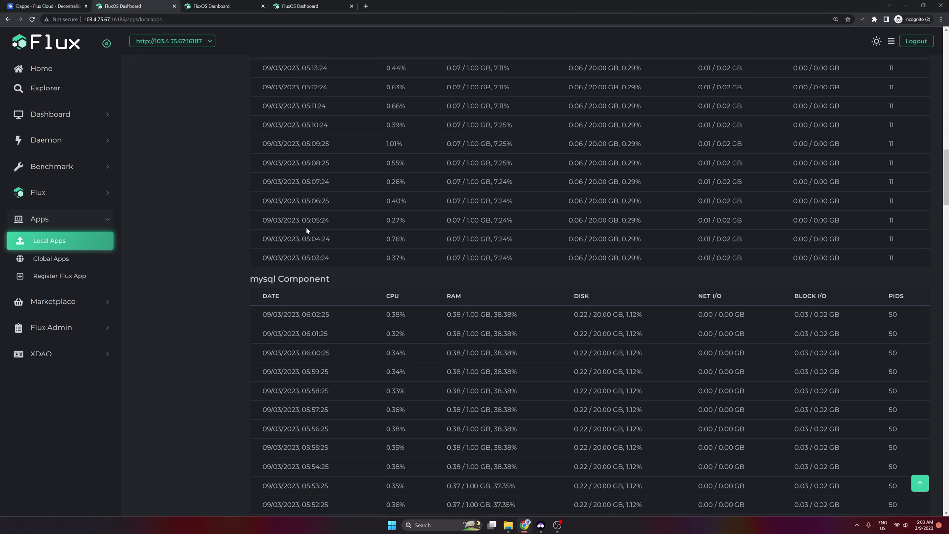
scroll(646, 286, "down", 15)
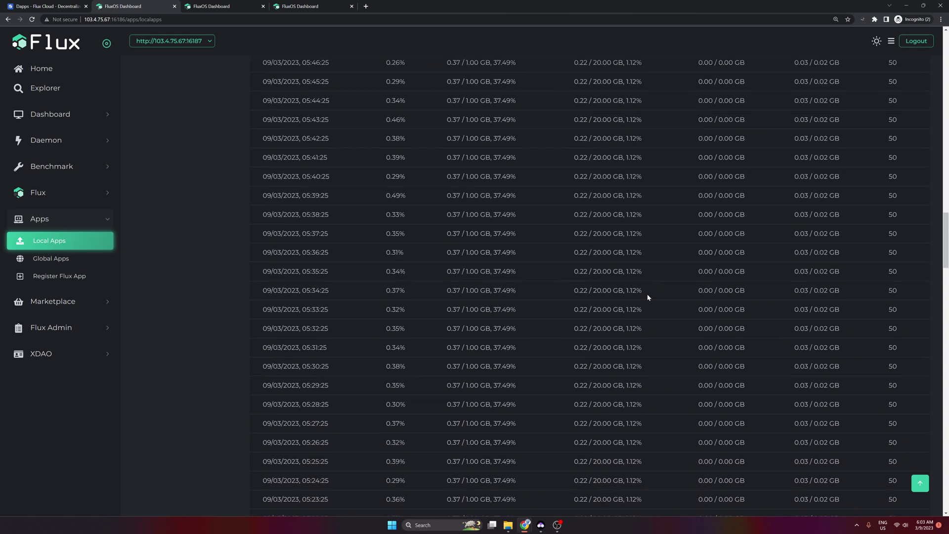
Step: Examine the WordPress app's 24-hour history statistics for its wp and mysql components
scroll(616, 288, "down", 19)
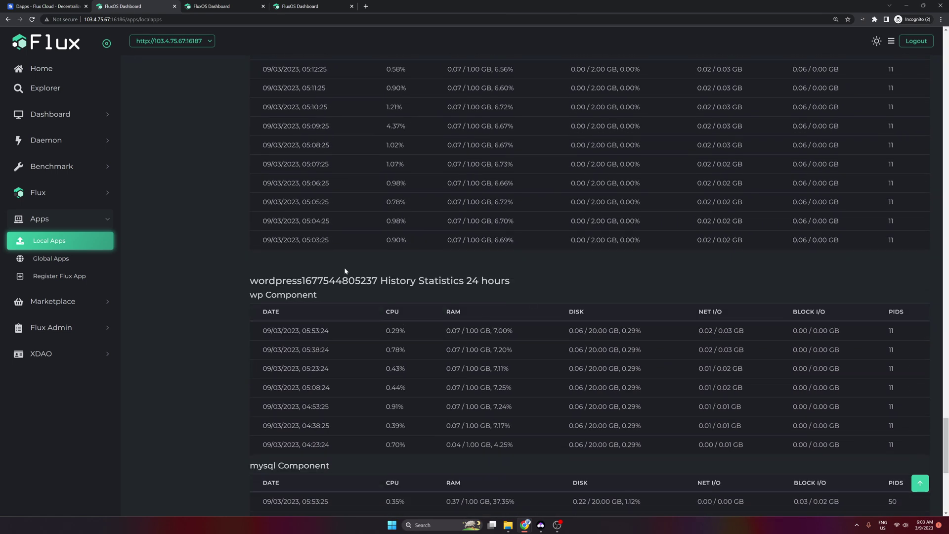
scroll(345, 271, "down", 3)
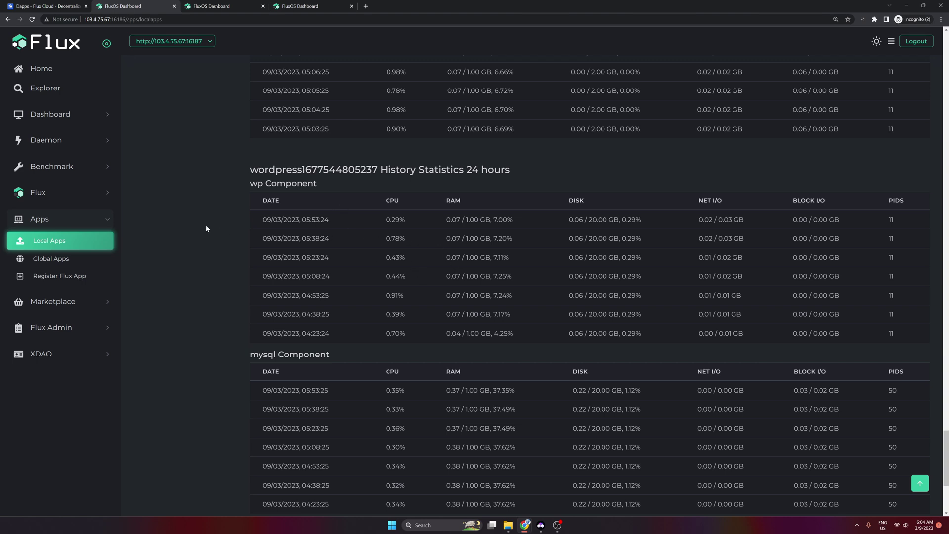
scroll(207, 229, "up", 20)
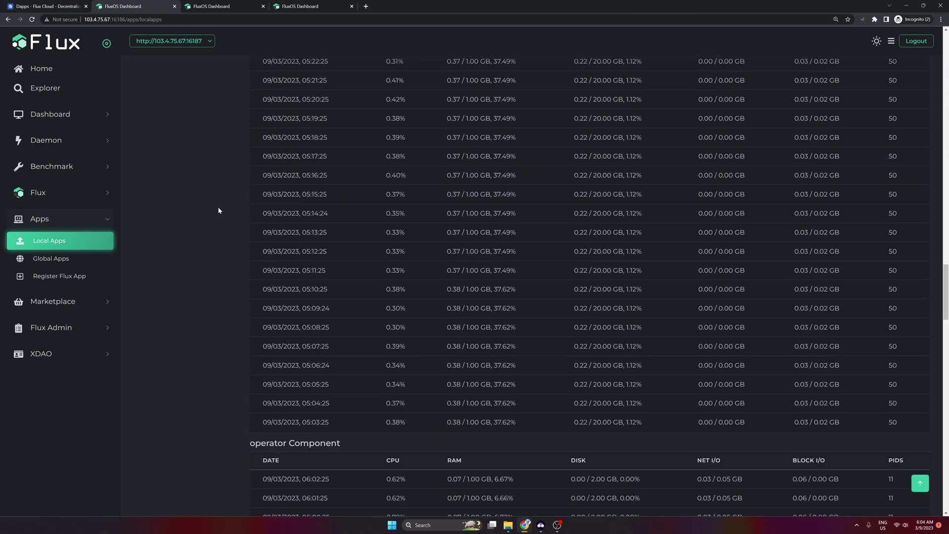
scroll(217, 208, "up", 20)
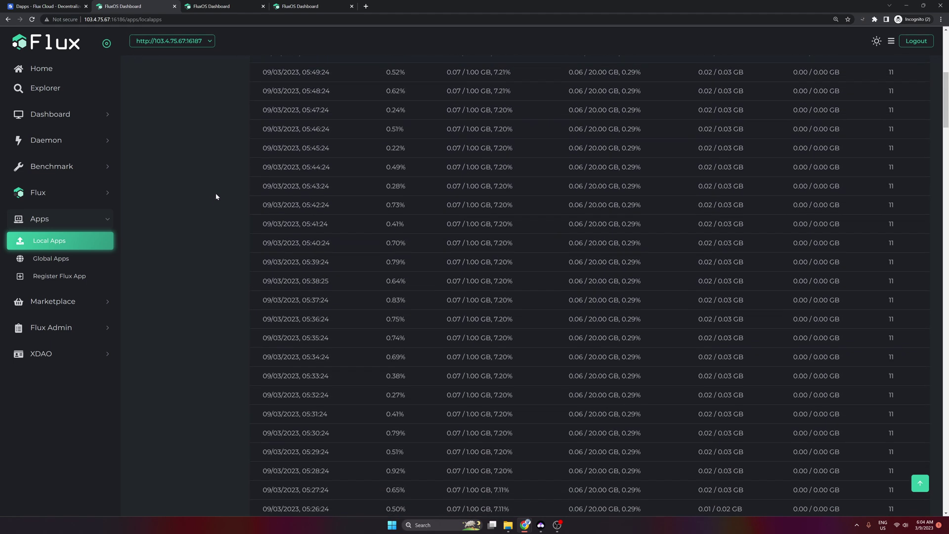
scroll(216, 196, "up", 7)
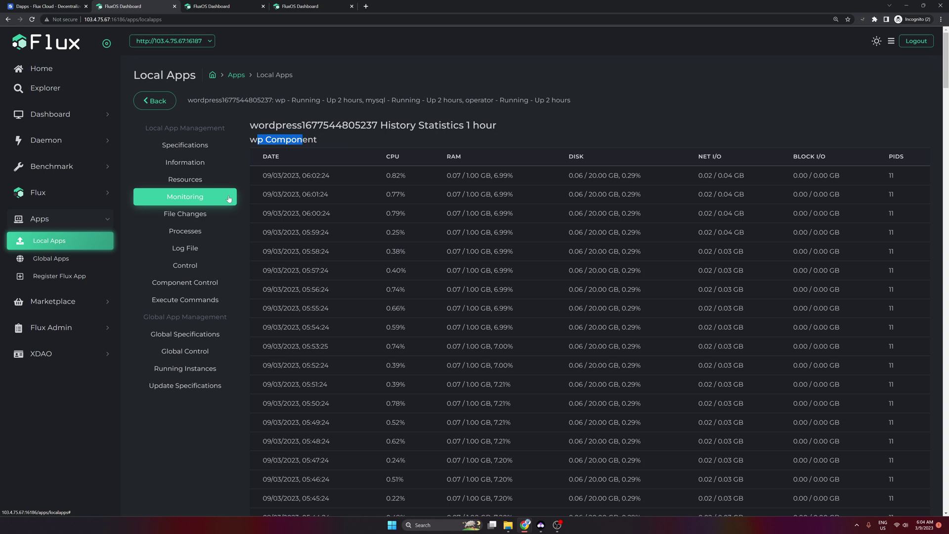
Step: View the WordPress app's control options, and examine its update specifications form from geolocation, instances and period through each component's resources
left_click(188, 265)
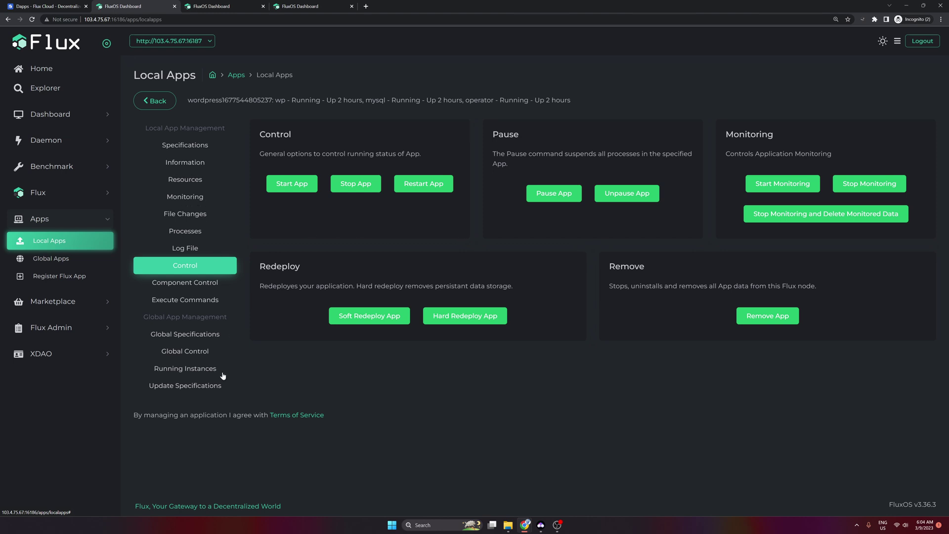
left_click(203, 388)
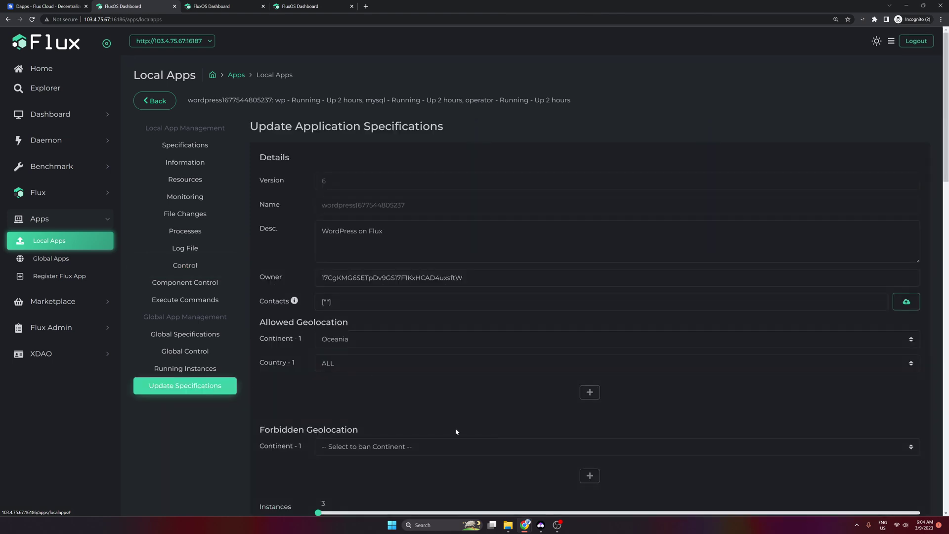
scroll(479, 432, "down", 7)
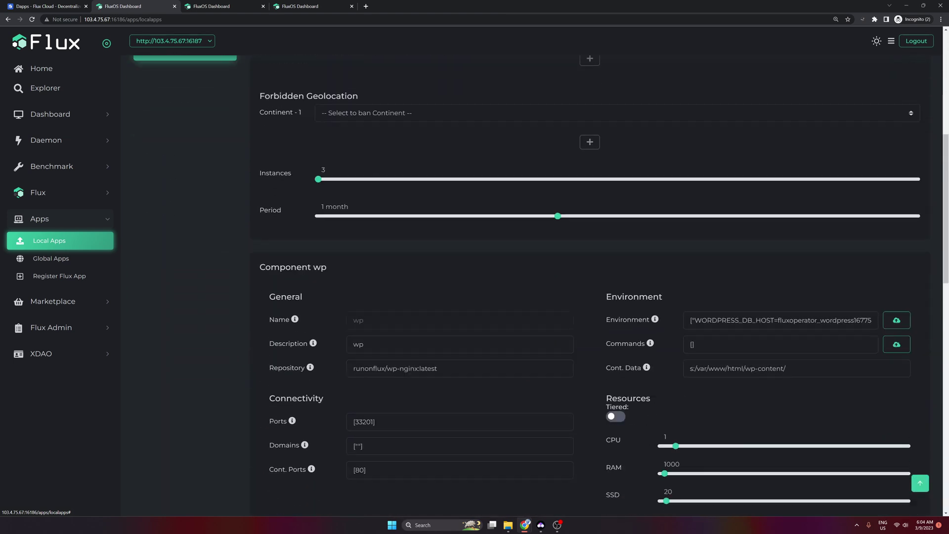
scroll(553, 335, "down", 2)
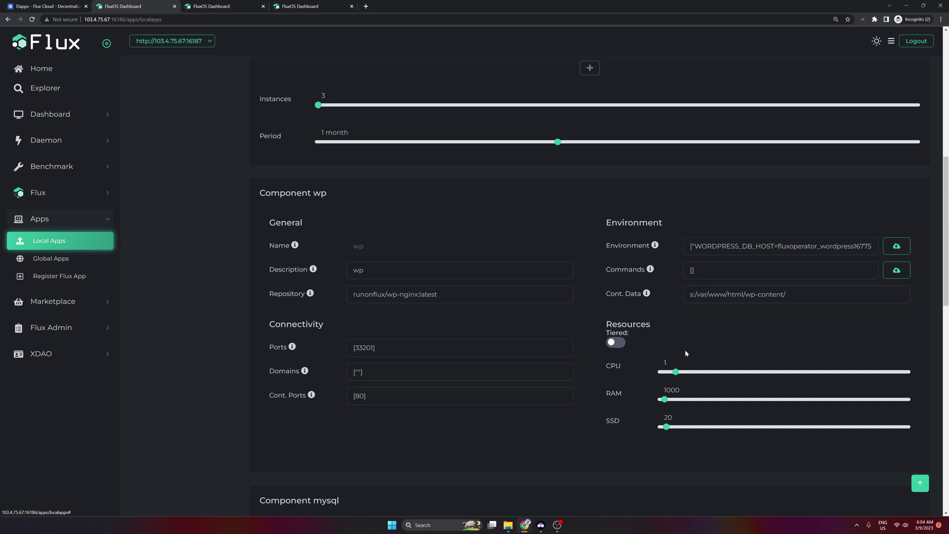
left_click_drag(676, 372, 723, 373)
scroll(625, 353, "down", 13)
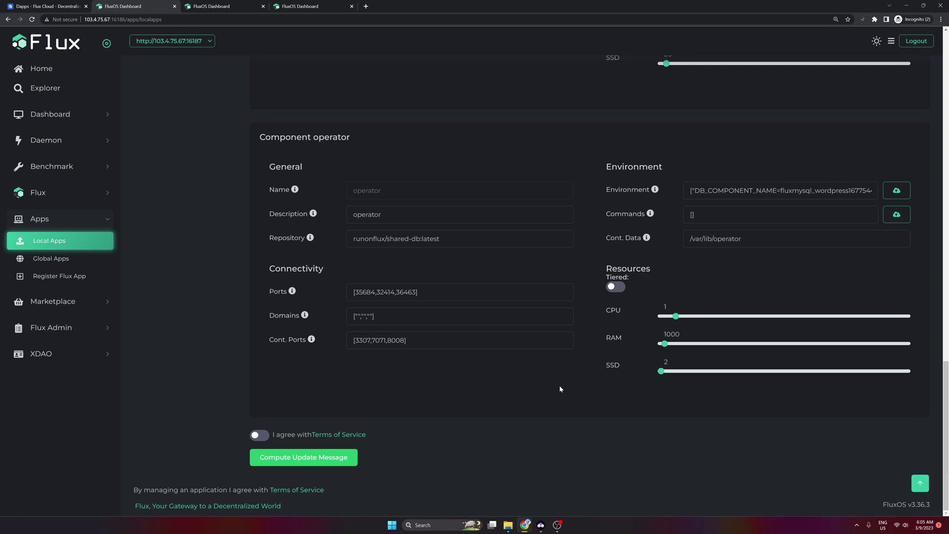
scroll(436, 266, "up", 20)
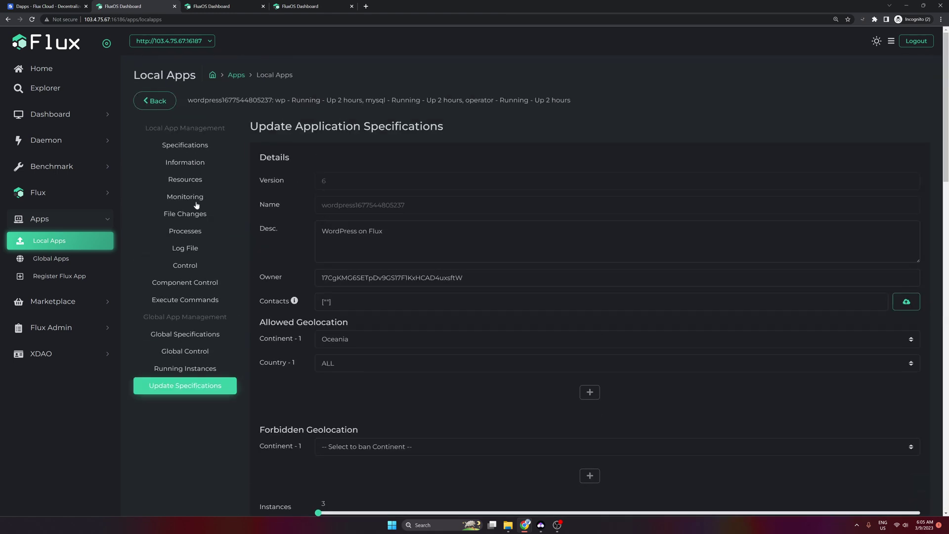